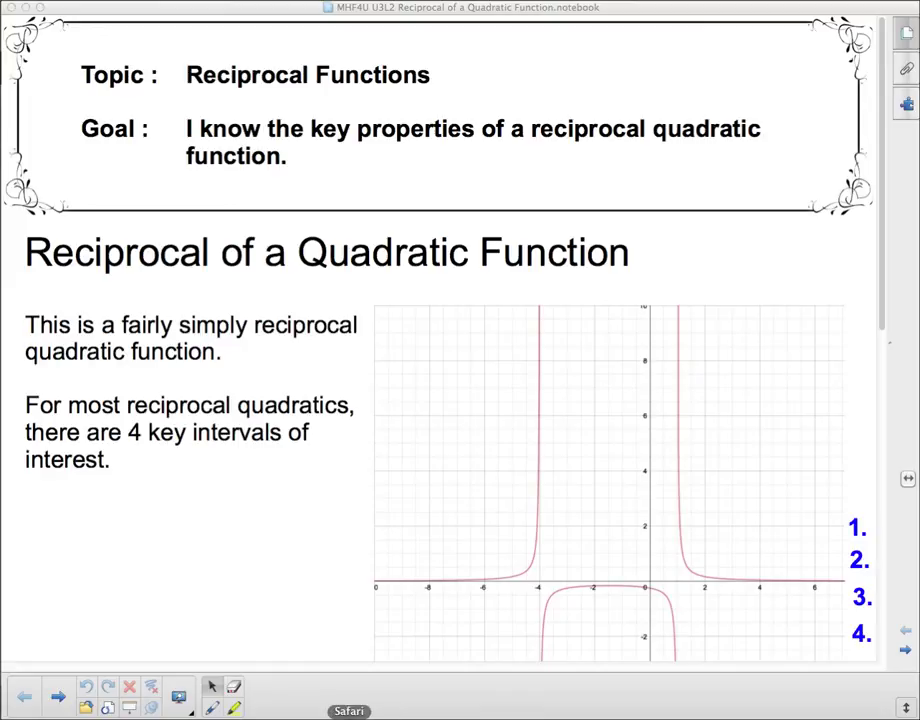
Switch to the Desmos graph in Safari, show y=(x+1)(x-3) and label both of its x-intercepts
{"action": "left_click", "coordinate": [349, 714]}
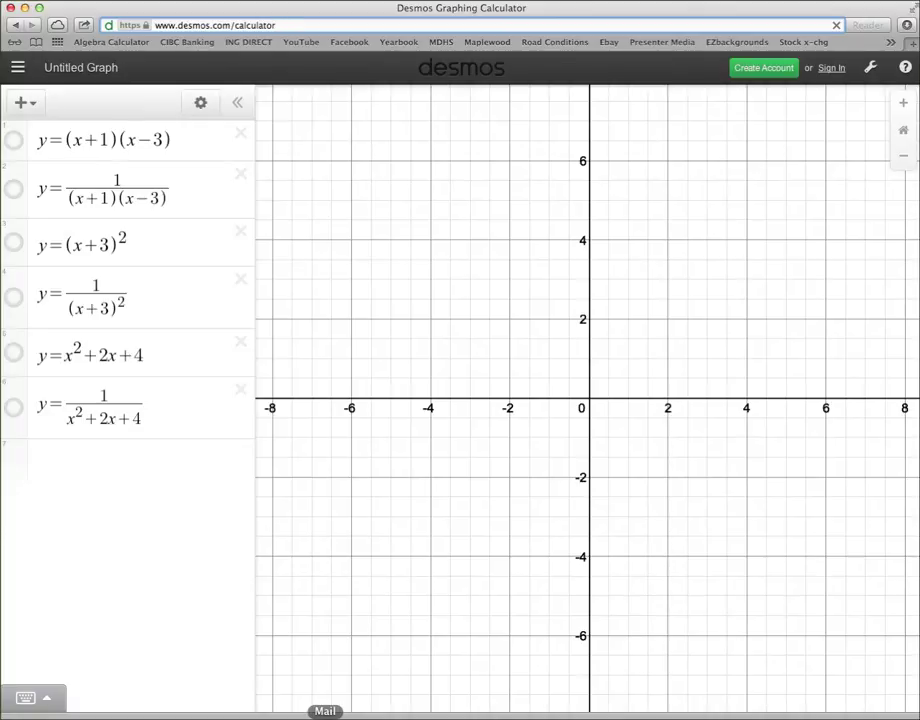
{"action": "left_click", "coordinate": [135, 140]}
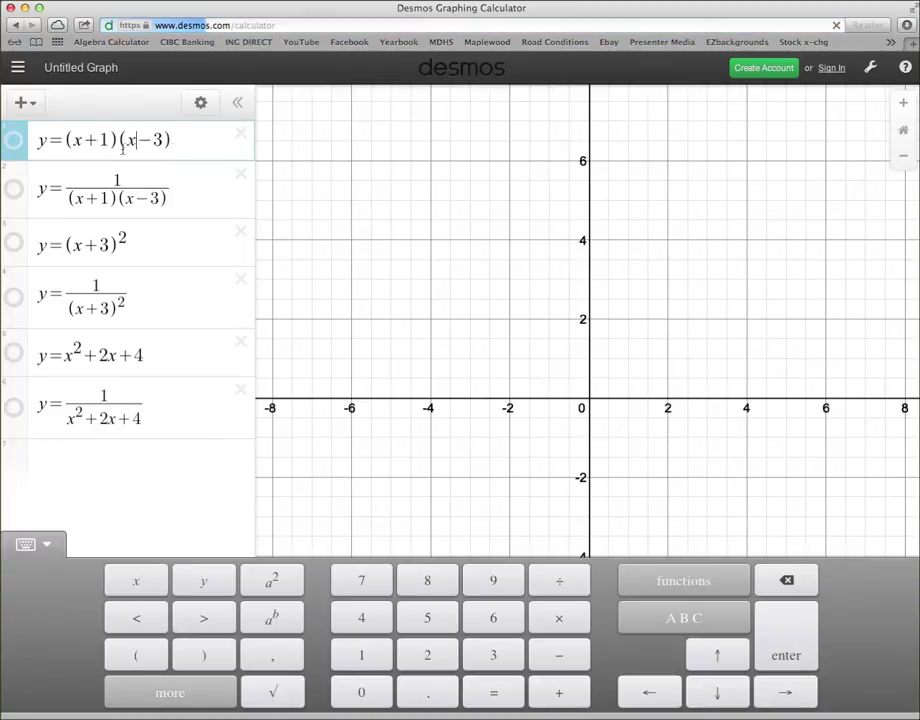
{"action": "left_click", "coordinate": [15, 145]}
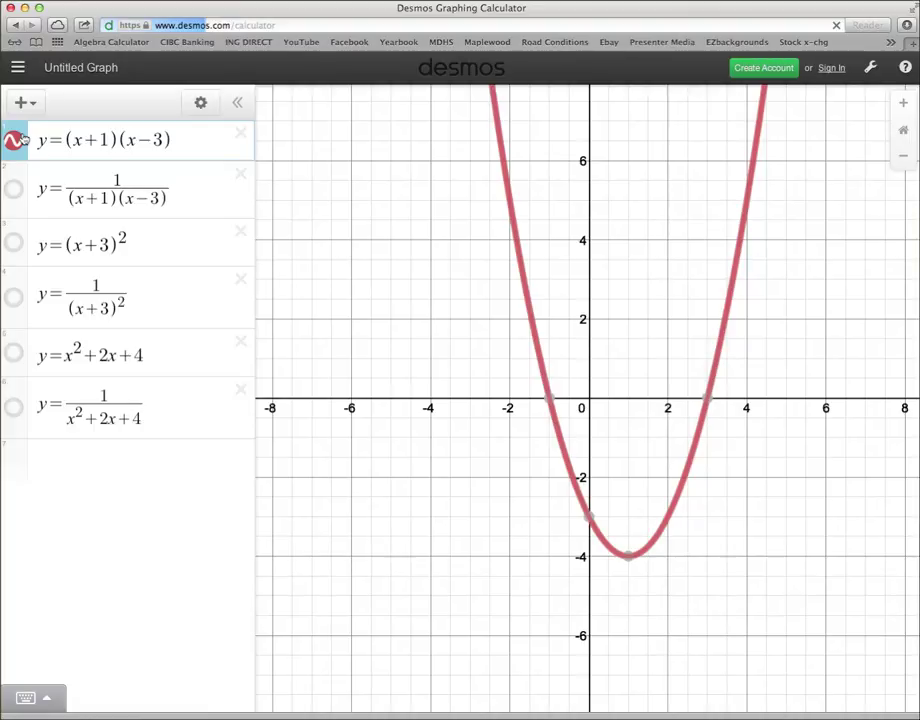
{"action": "left_click", "coordinate": [707, 398]}
{"action": "left_click", "coordinate": [550, 398]}
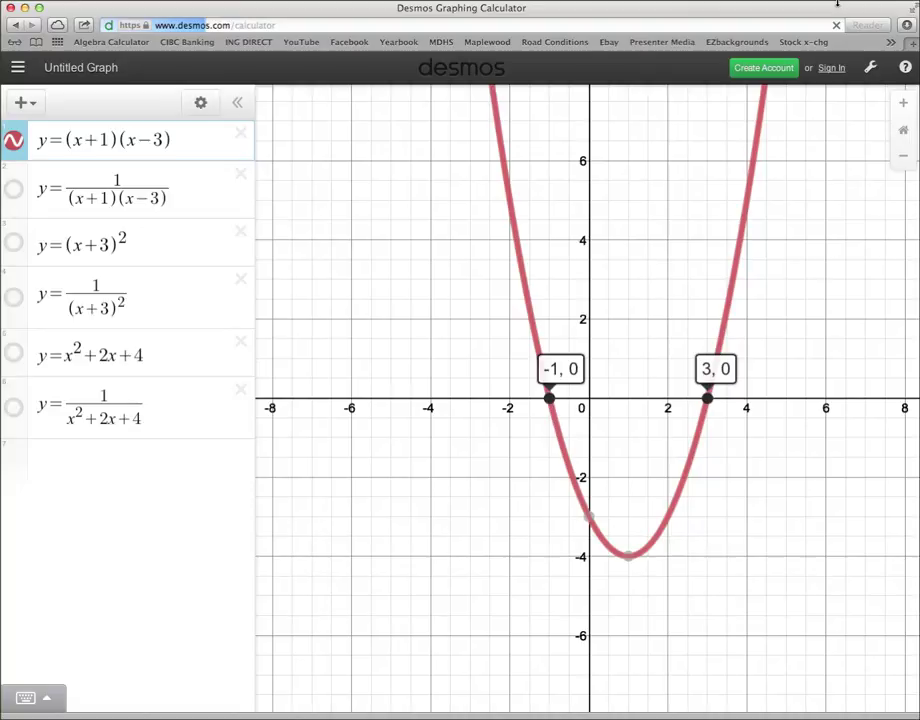
Show the reciprocal y=1/((x+1)(x-3)) alongside the parabola and remove the two x-intercept labels
{"action": "left_click", "coordinate": [14, 188]}
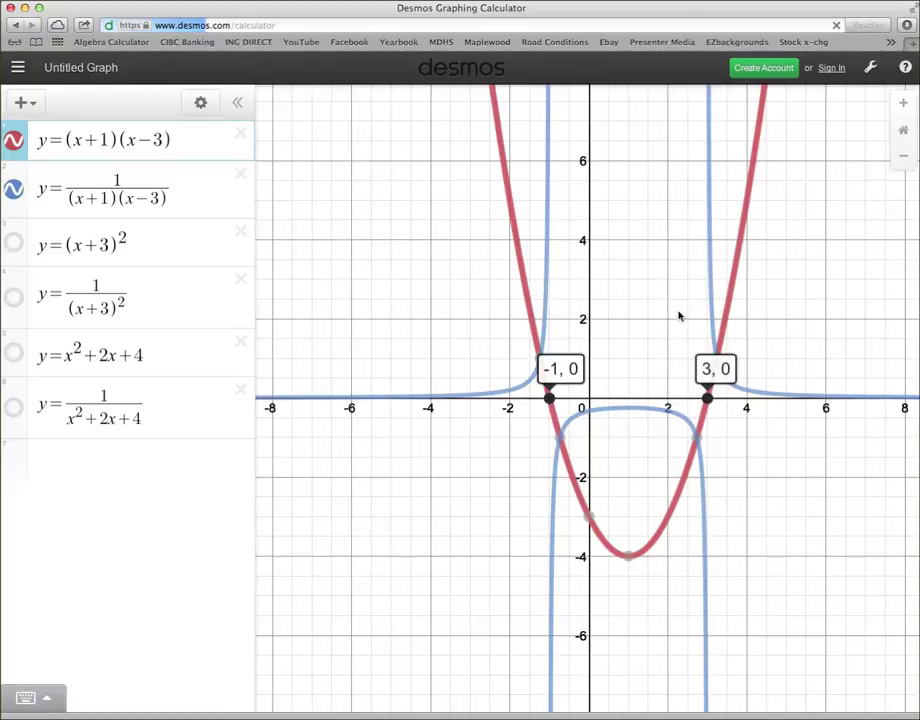
{"action": "left_click", "coordinate": [709, 401]}
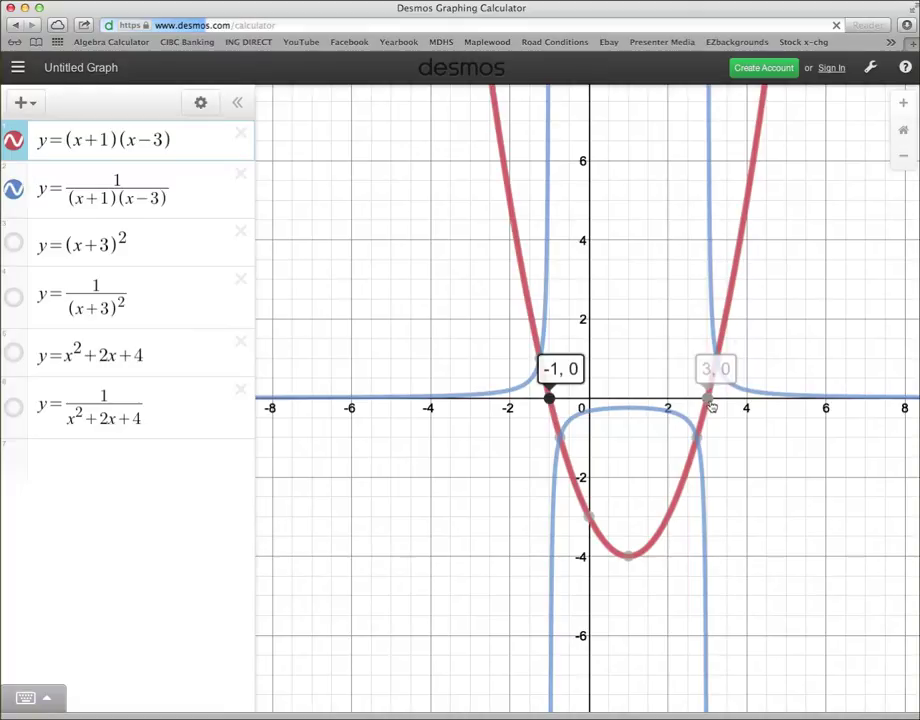
{"action": "left_click", "coordinate": [550, 402]}
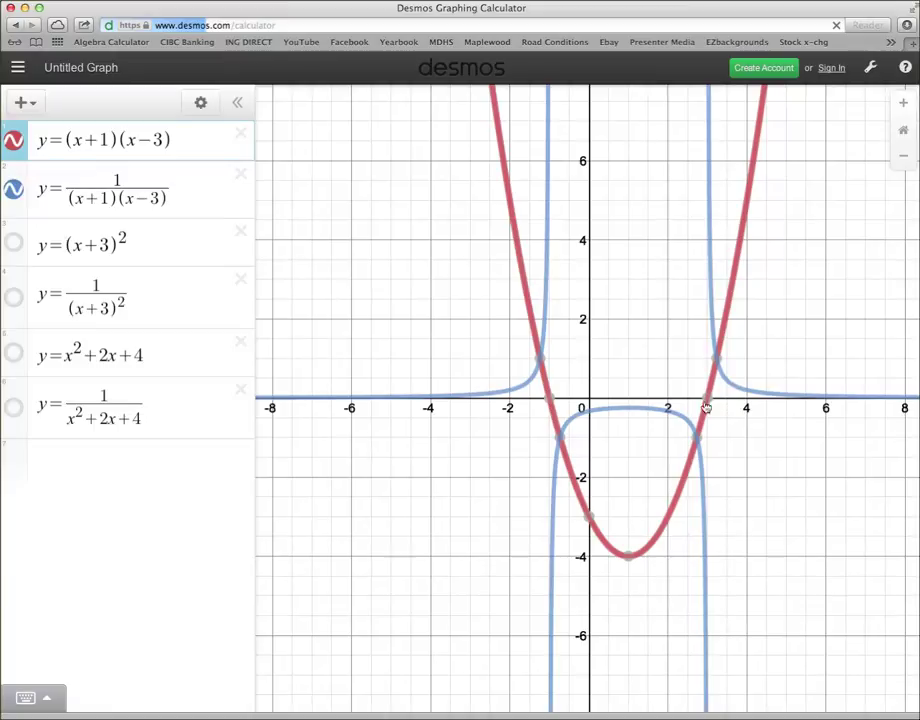
Trace the parabola and its reciprocal curve at x=2 to compare their y-values, then trace the parabola near its vertex
{"action": "mouse_move", "coordinate": [714, 407]}
{"action": "left_click", "coordinate": [671, 522]}
{"action": "left_click_drag", "start_coordinate": [674, 526], "coordinate": [675, 516]}
{"action": "left_click_drag", "start_coordinate": [673, 523], "coordinate": [673, 523]}
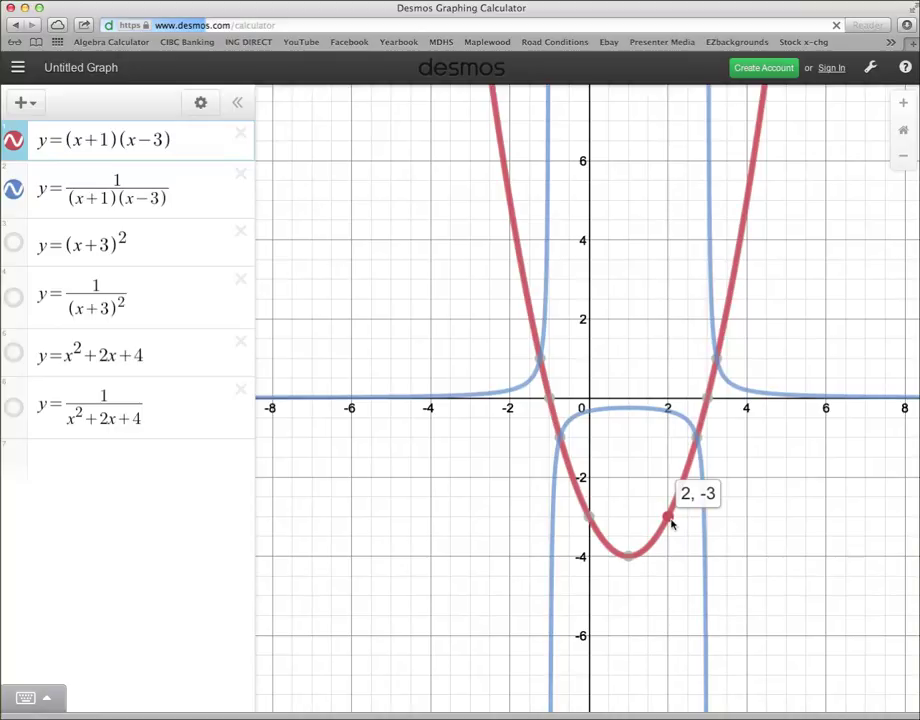
{"action": "left_click_drag", "start_coordinate": [672, 523], "coordinate": [669, 519]}
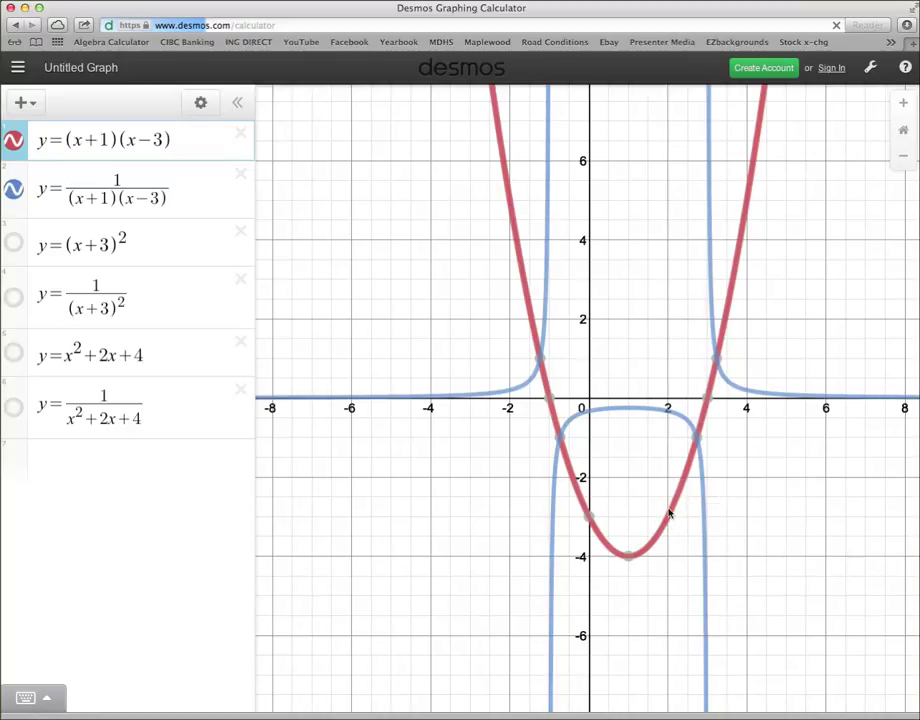
{"action": "left_click", "coordinate": [669, 417]}
{"action": "left_click_drag", "start_coordinate": [669, 417], "coordinate": [668, 419]}
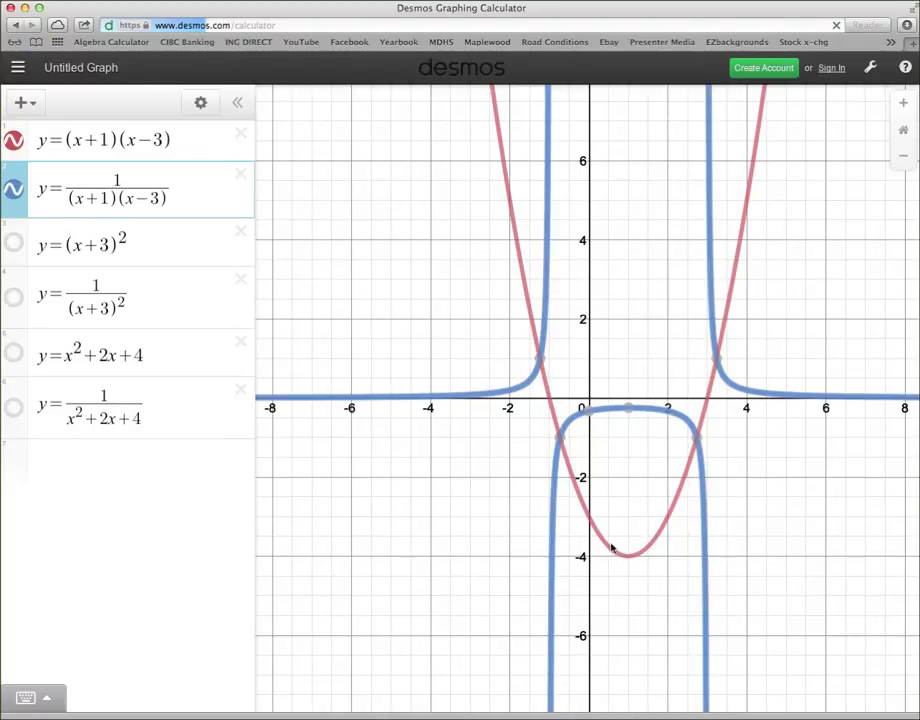
{"action": "left_click_drag", "start_coordinate": [610, 549], "coordinate": [610, 548]}
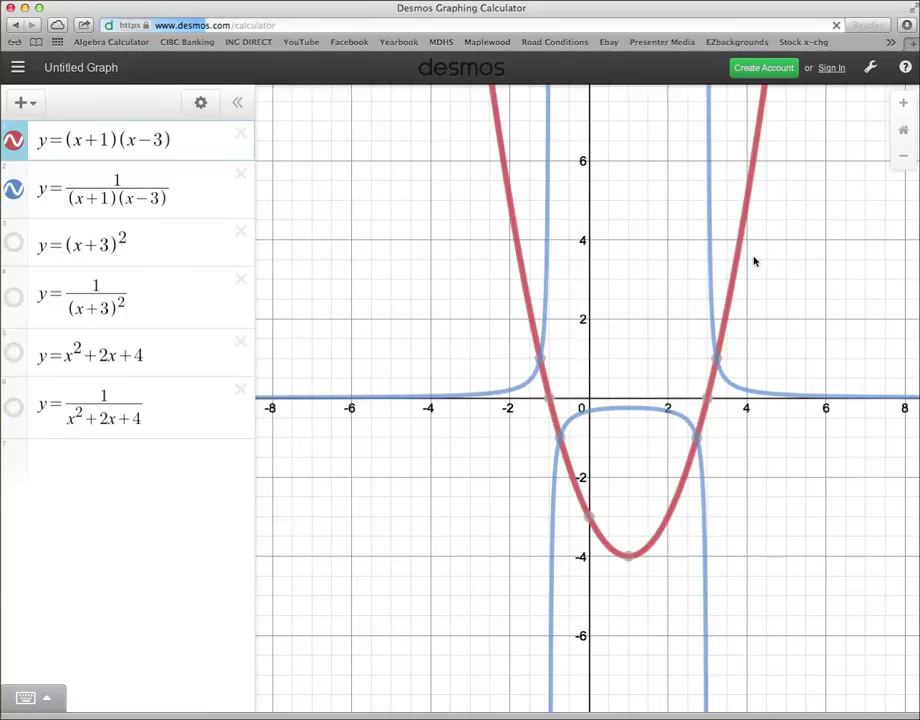
Trace the parabola and its reciprocal curve at x=4 to compare their y-values
{"action": "left_click_drag", "start_coordinate": [748, 200], "coordinate": [751, 203]}
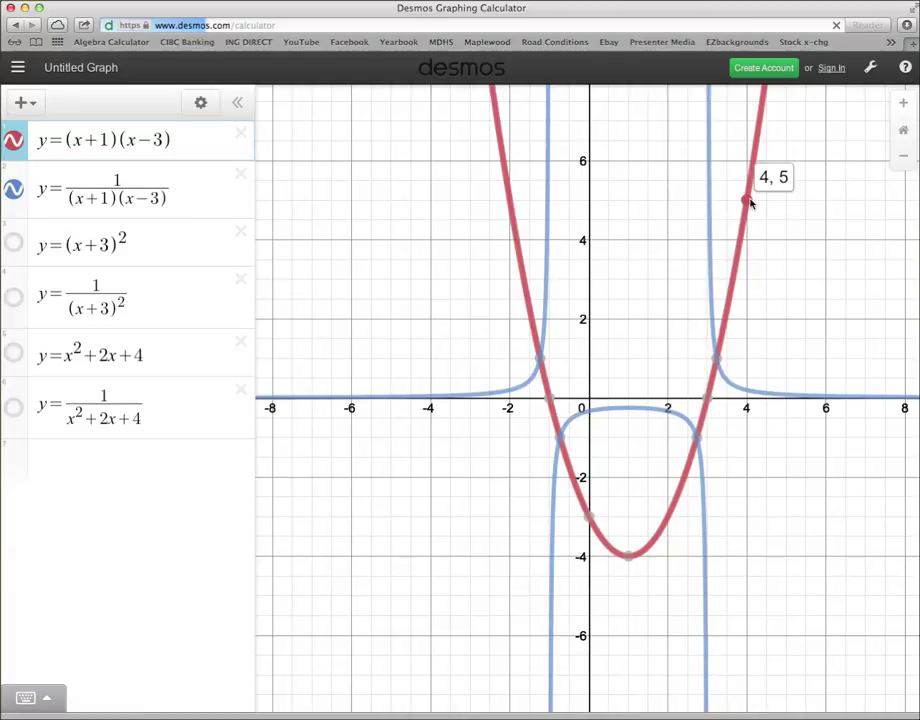
{"action": "left_click_drag", "start_coordinate": [751, 203], "coordinate": [748, 202]}
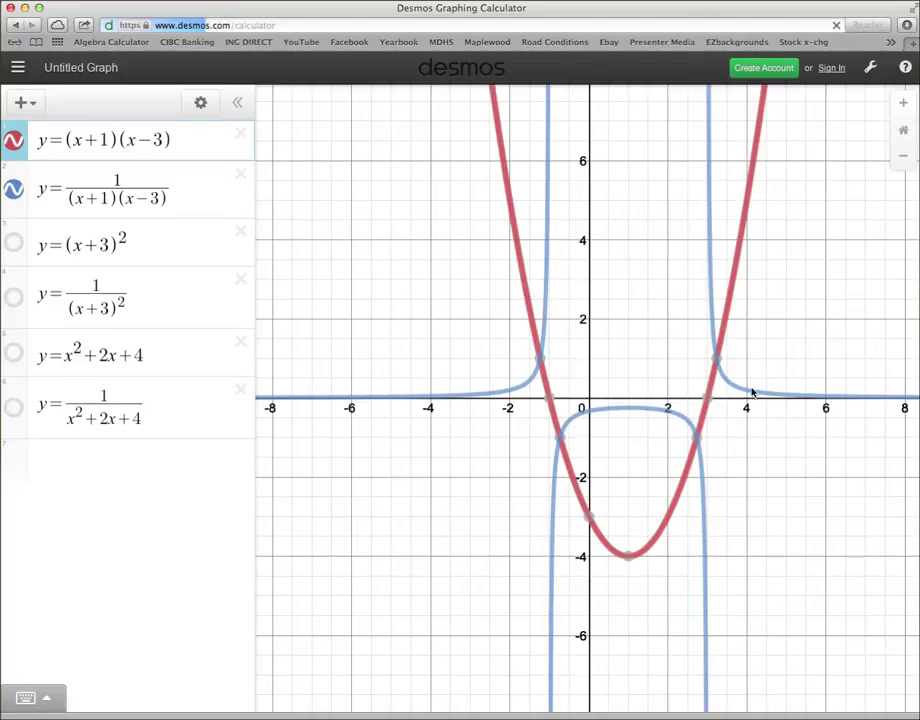
{"action": "left_click_drag", "start_coordinate": [747, 396], "coordinate": [746, 393]}
{"action": "left_click_drag", "start_coordinate": [748, 393], "coordinate": [748, 393]}
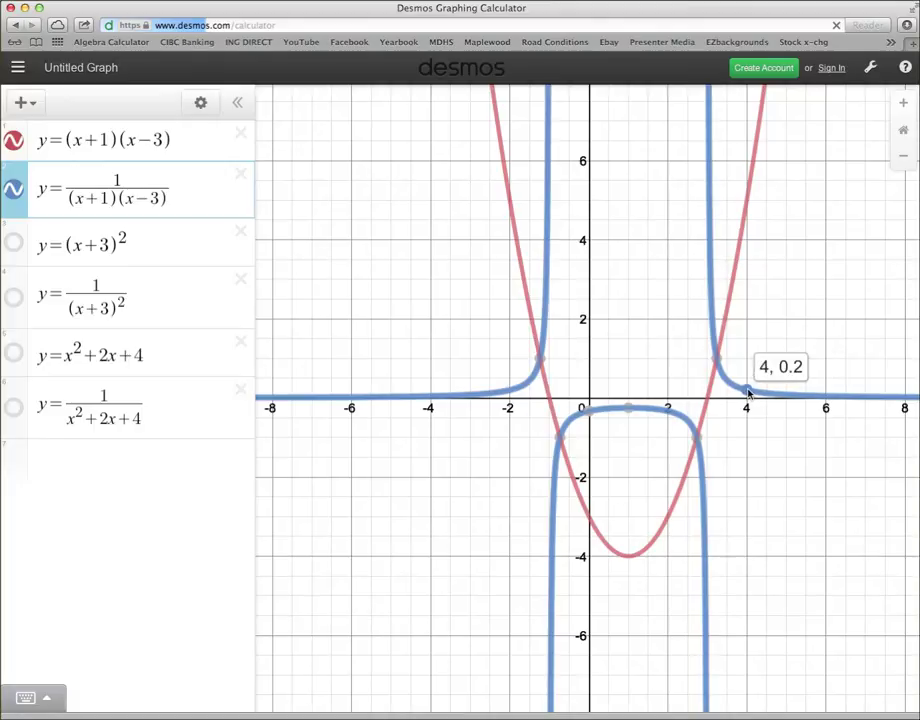
{"action": "left_click_drag", "start_coordinate": [748, 393], "coordinate": [748, 393]}
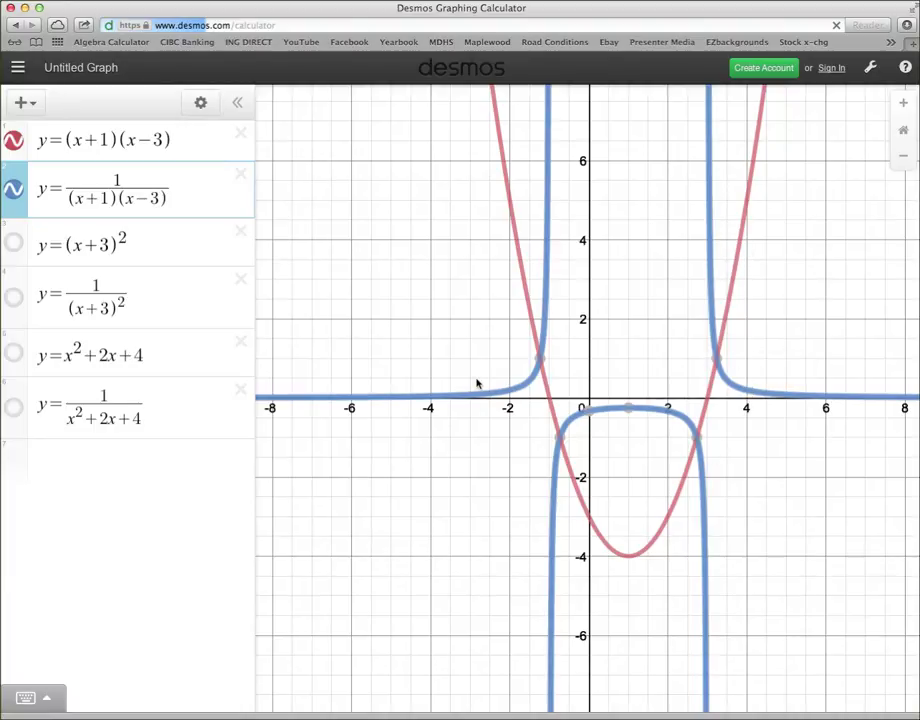
Select the parabola y=(x+1)(x-3) and label its two x-intercepts again
{"action": "left_click", "coordinate": [710, 404]}
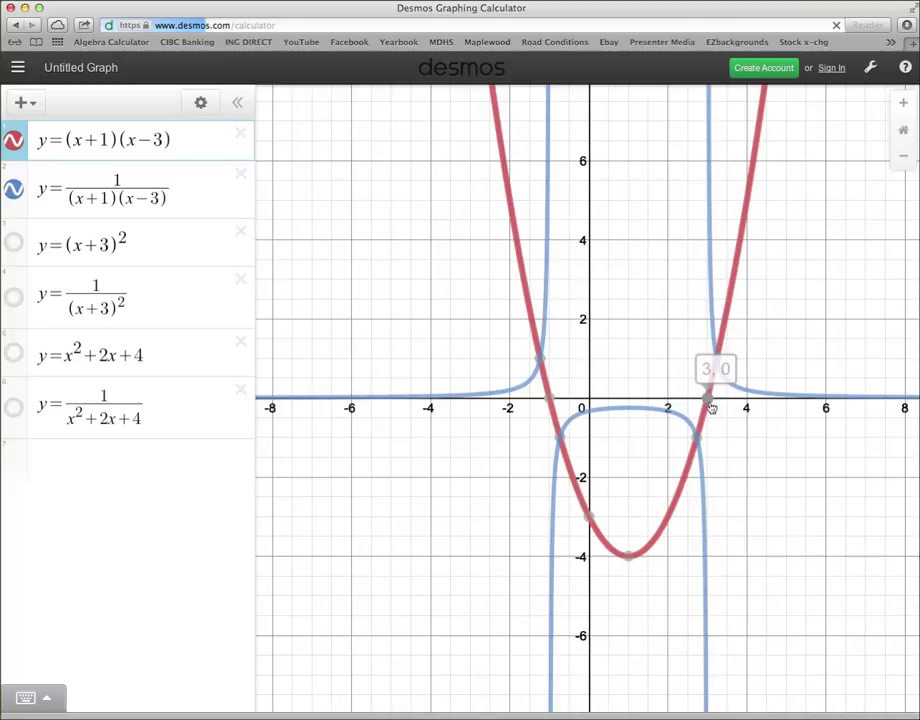
{"action": "left_click", "coordinate": [709, 403]}
{"action": "left_click", "coordinate": [549, 401]}
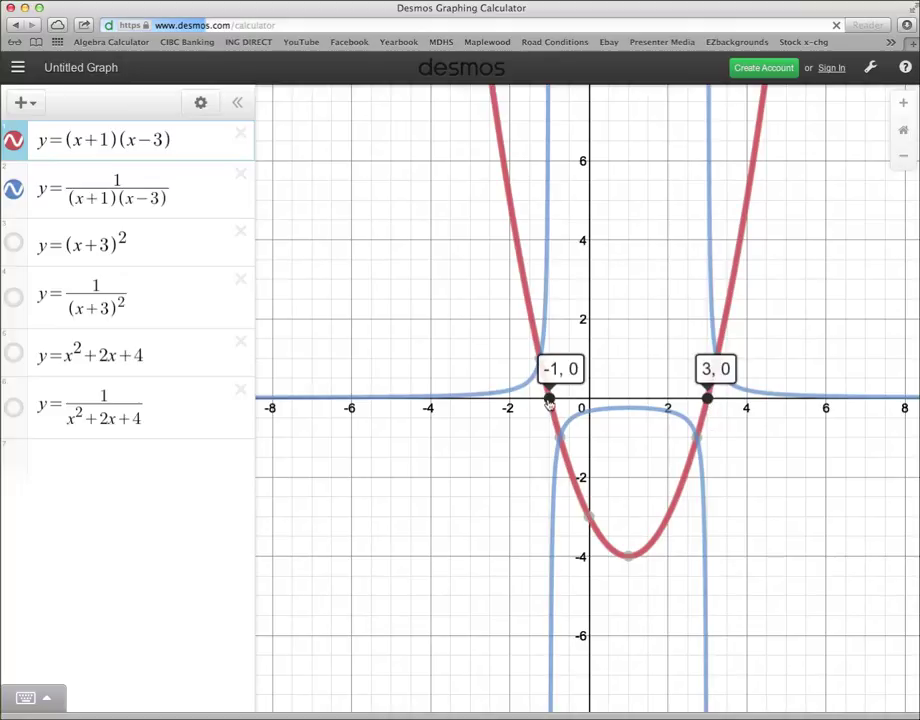
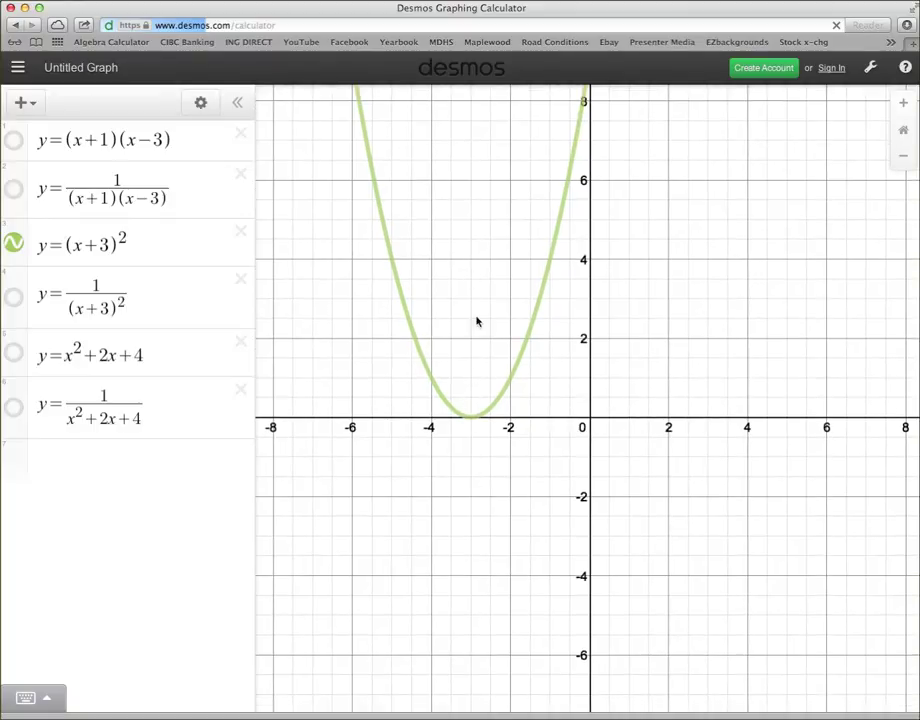
Examine y=(x+3)^2 together with its reciprocal y=1/(x+3)^2, and hide both graphs
{"action": "left_click", "coordinate": [470, 415]}
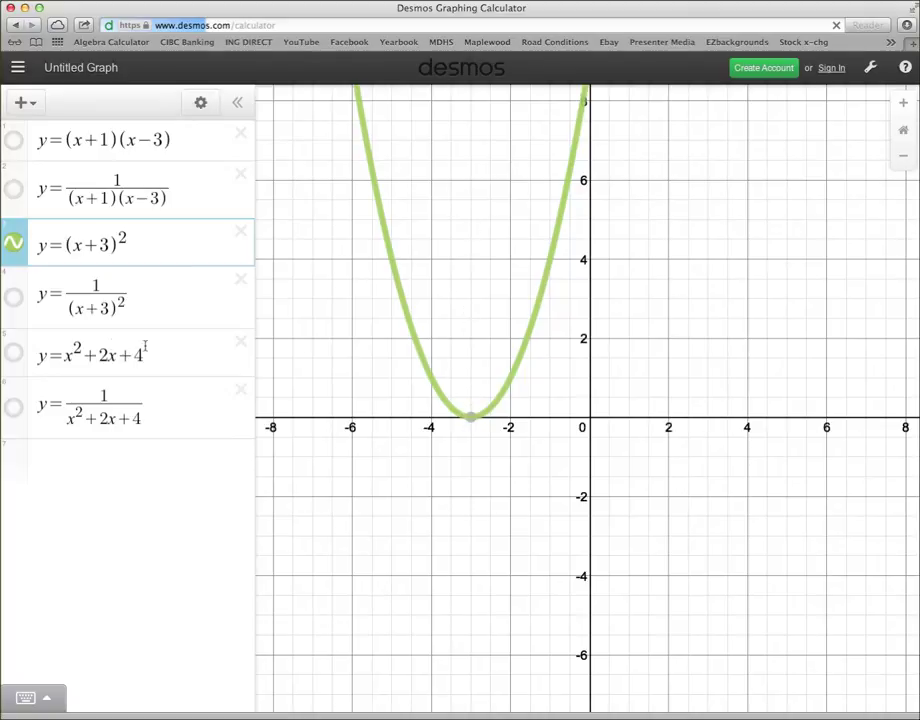
{"action": "left_click", "coordinate": [15, 299]}
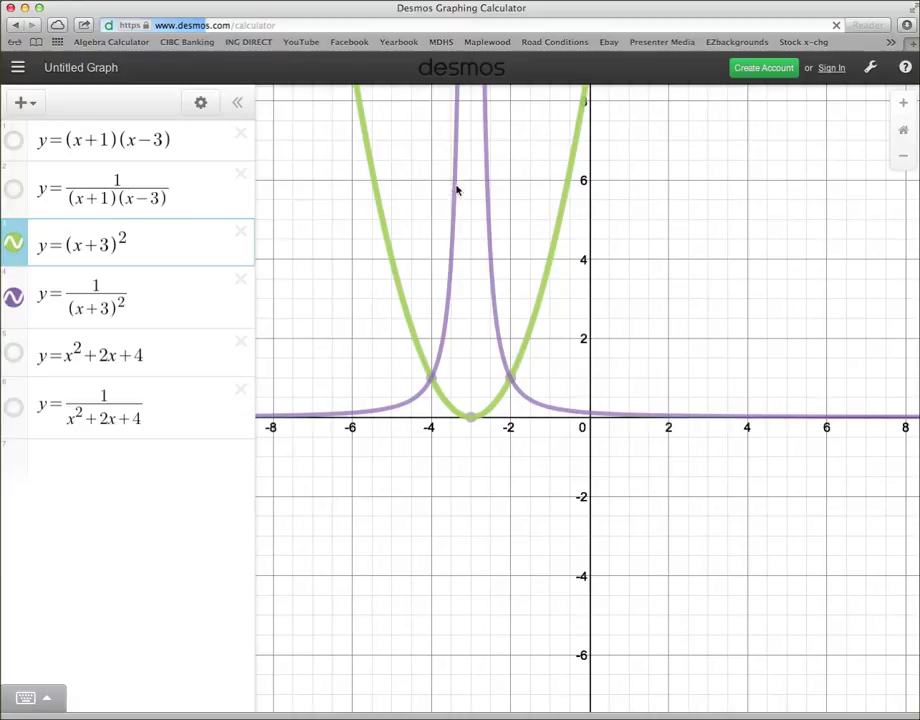
{"action": "left_click", "coordinate": [14, 318]}
{"action": "left_click", "coordinate": [14, 242]}
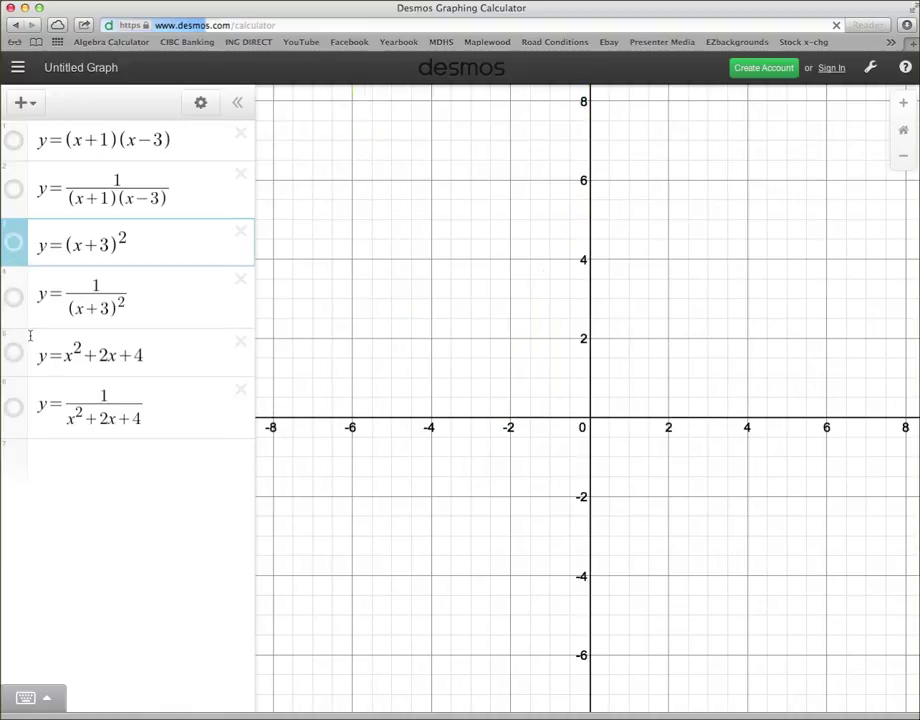
Show y=x^2+2x+4 and its reciprocal y=1/(x^2+2x+4) for comparison, and hide both graphs
{"action": "left_click", "coordinate": [13, 353]}
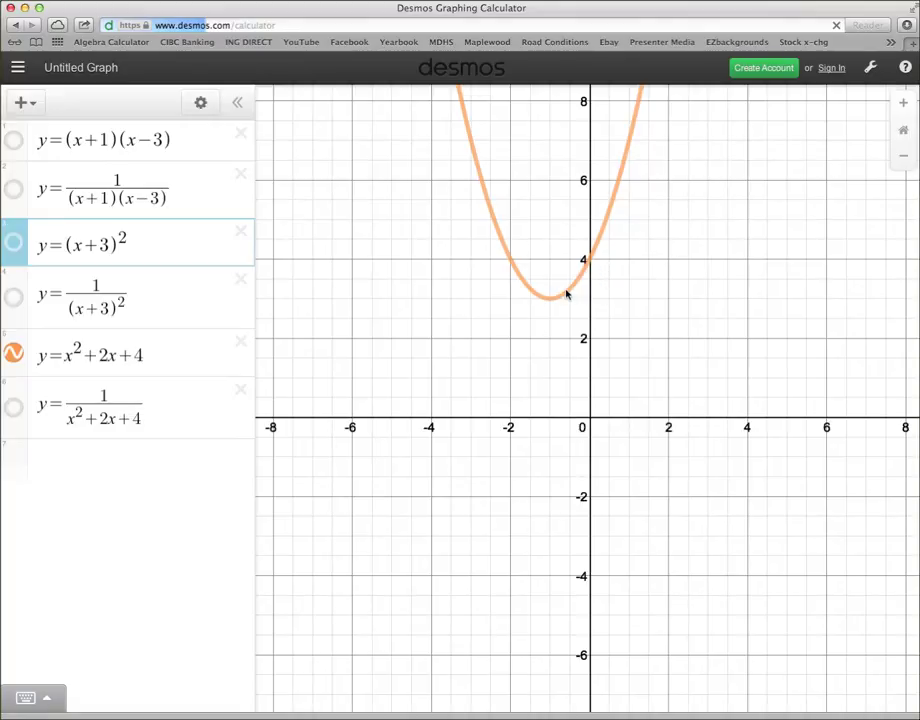
{"action": "left_click", "coordinate": [14, 408]}
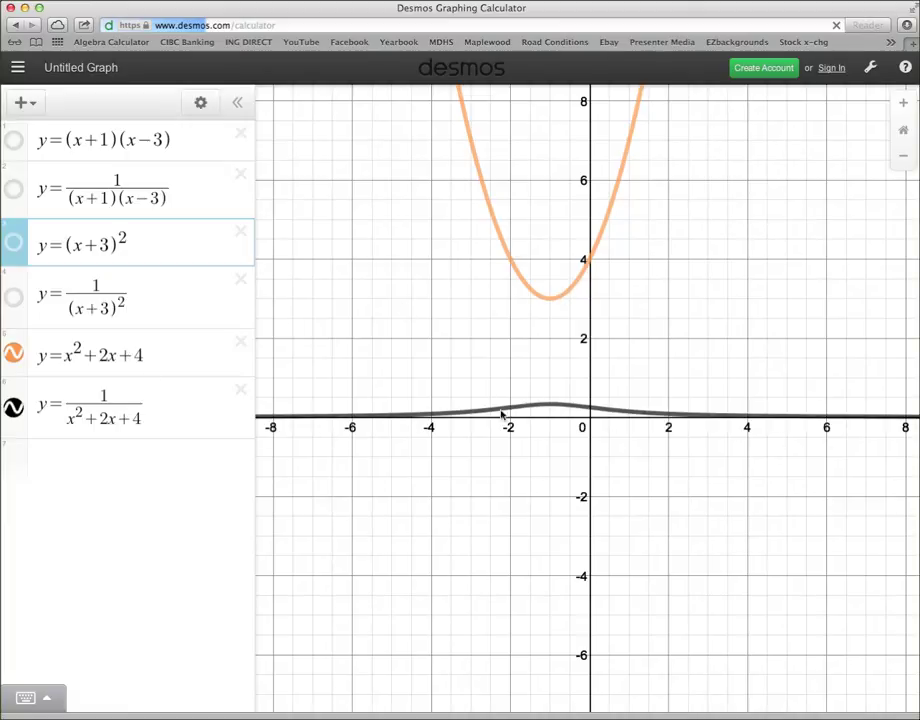
{"action": "left_click", "coordinate": [14, 408]}
{"action": "left_click", "coordinate": [15, 352]}
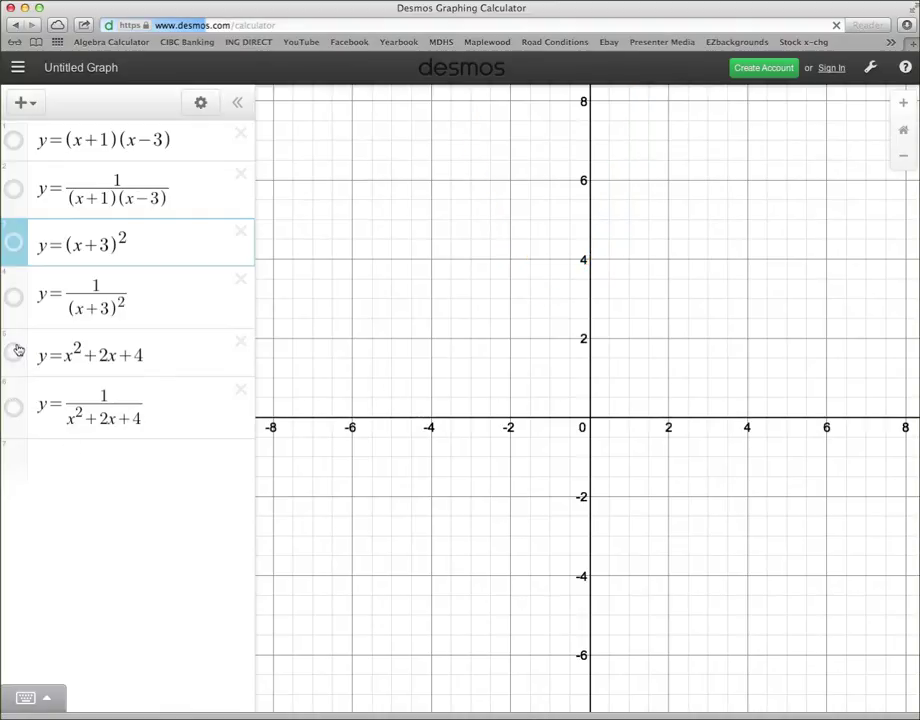
View y=(x+1)(x-3) and its reciprocal one at a time, highlight the reciprocal curve and hide it
{"action": "left_click", "coordinate": [14, 140]}
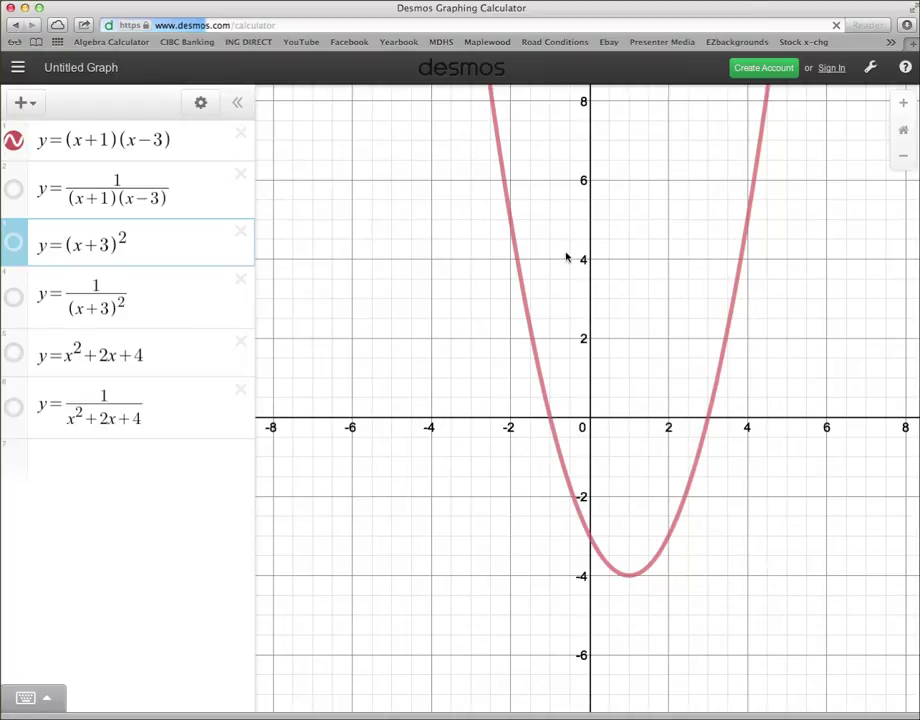
{"action": "left_click", "coordinate": [14, 141]}
{"action": "left_click", "coordinate": [14, 190]}
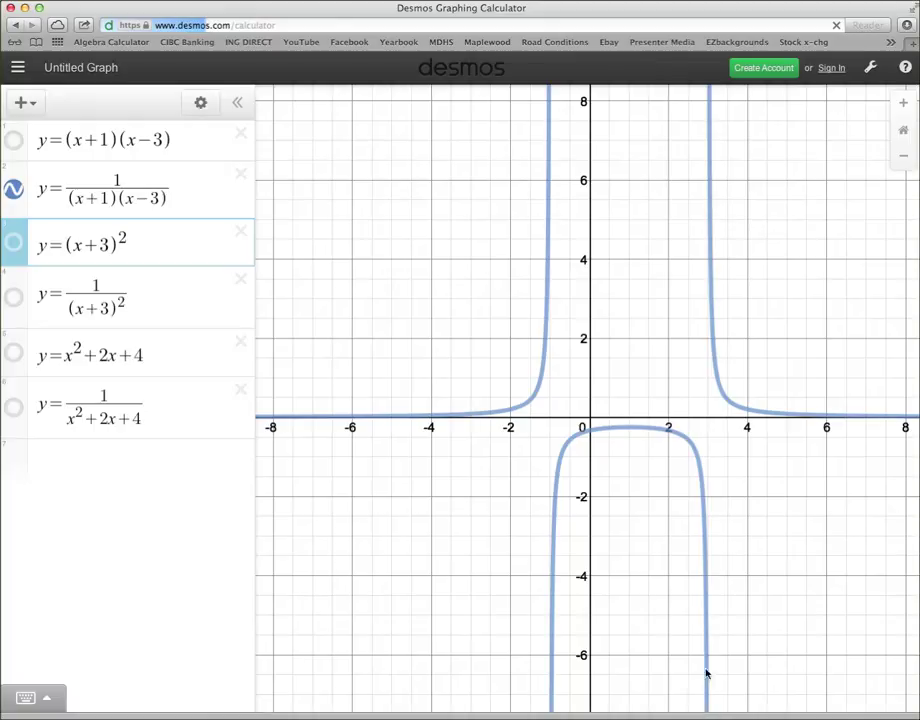
{"action": "left_click", "coordinate": [552, 616]}
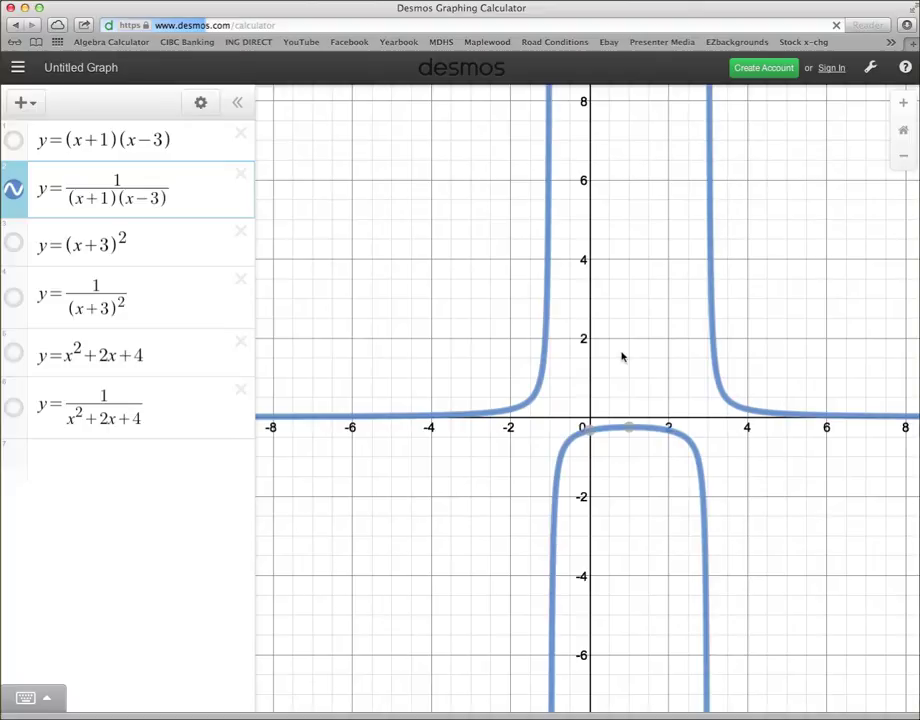
{"action": "left_click", "coordinate": [13, 189]}
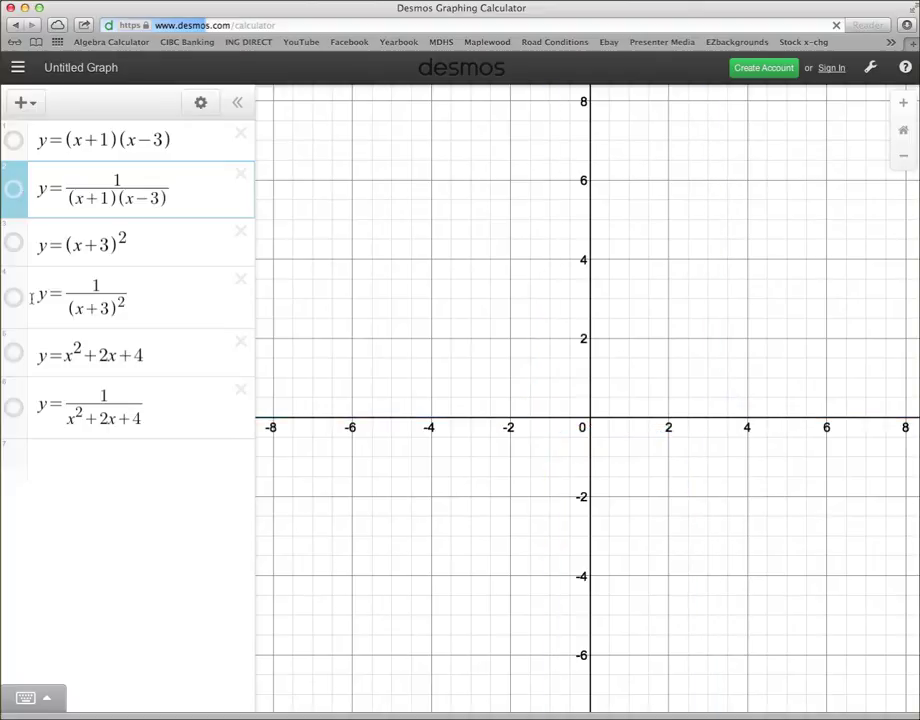
View the reciprocal y=1/(x+3)^2 alone and replace it with the graph of y=1/(x^2+2x+4)
{"action": "left_click", "coordinate": [13, 297]}
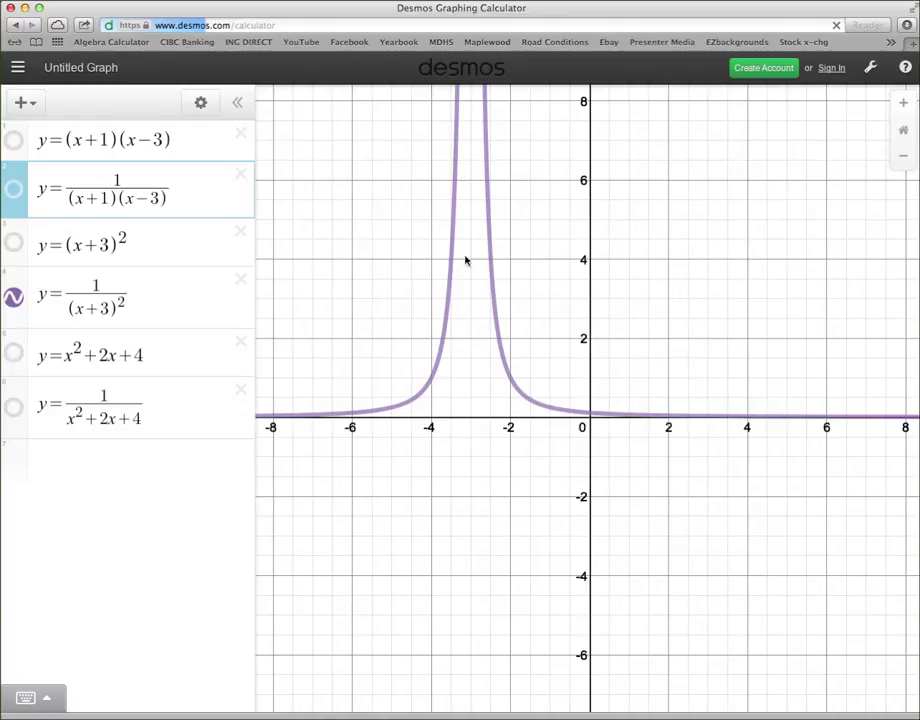
{"action": "left_click", "coordinate": [13, 297]}
{"action": "left_click", "coordinate": [16, 405]}
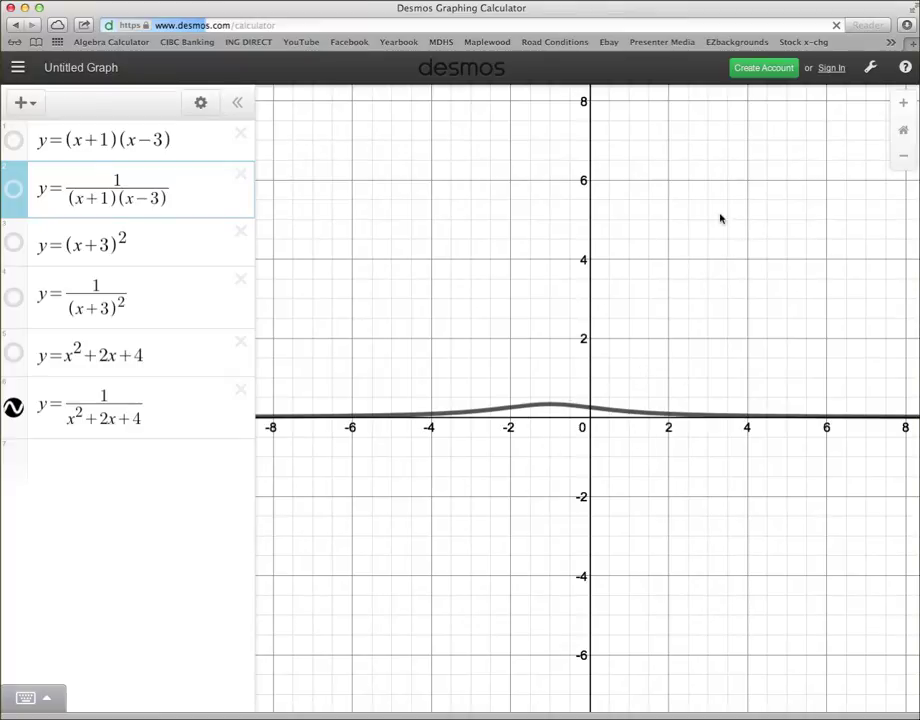
Minimize the browser and return to the lesson notebook, bringing the whole reciprocal quadratic graph into view
{"action": "left_click", "coordinate": [25, 8]}
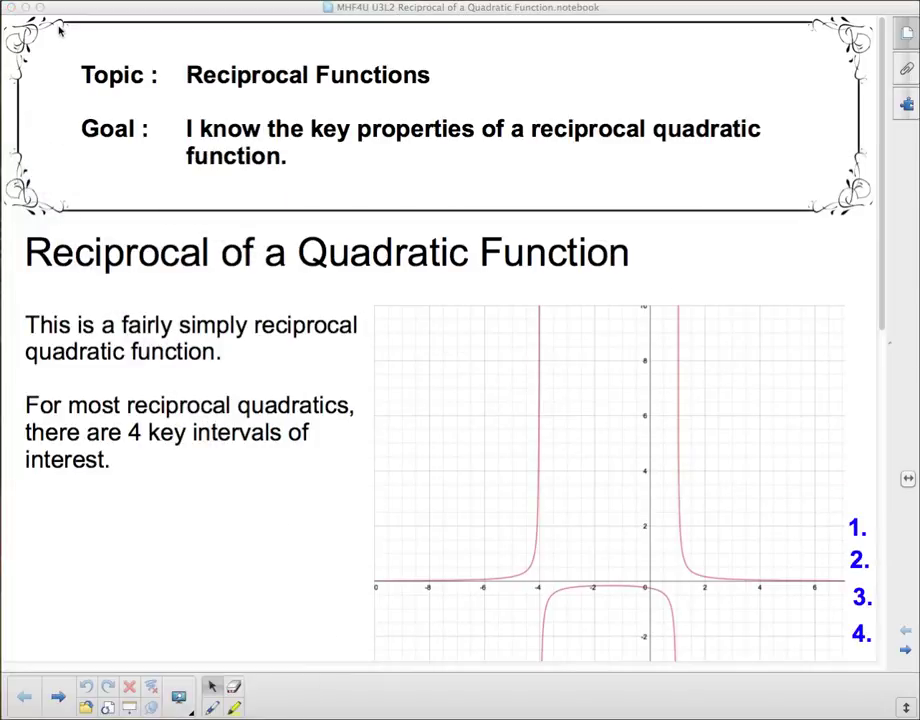
{"action": "left_click_drag", "start_coordinate": [885, 217], "coordinate": [884, 304]}
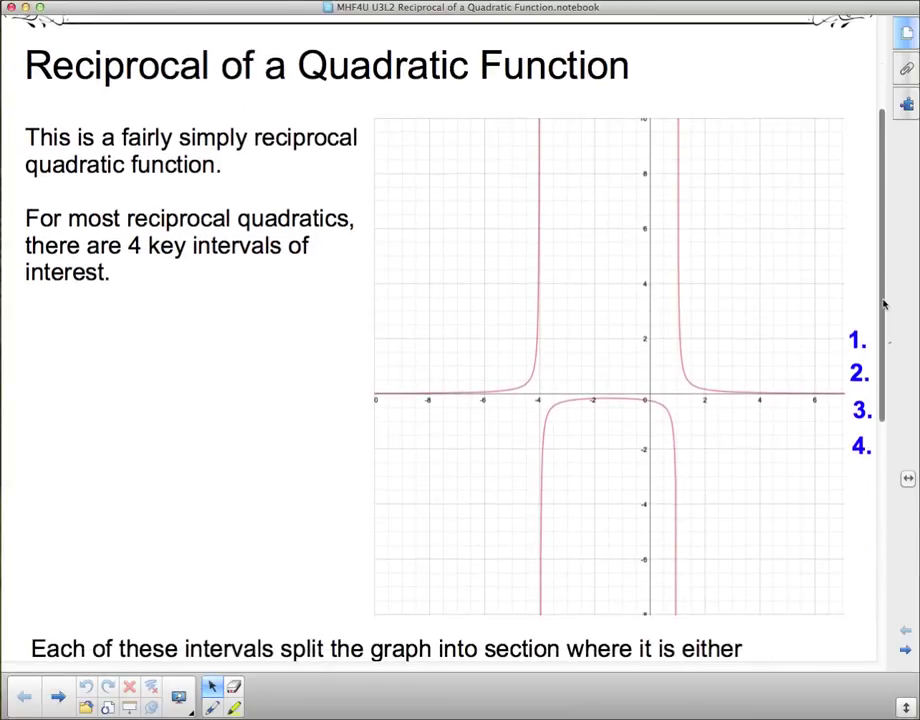